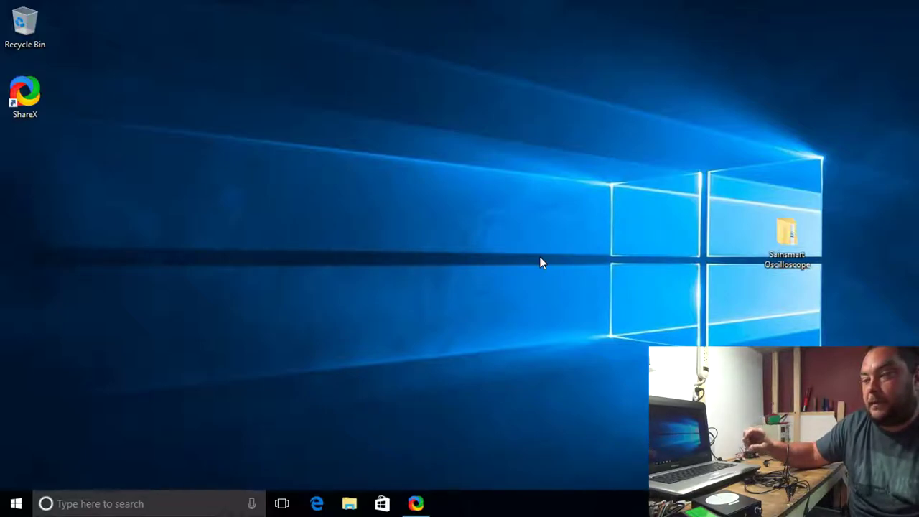
# - Open the Sainsmart Oscilloscope folder, then run DDS140 from the DDS140 folder on DVD RW Drive (D:)
pyautogui.moveTo(787, 230); pyautogui.dragTo(449, 215)
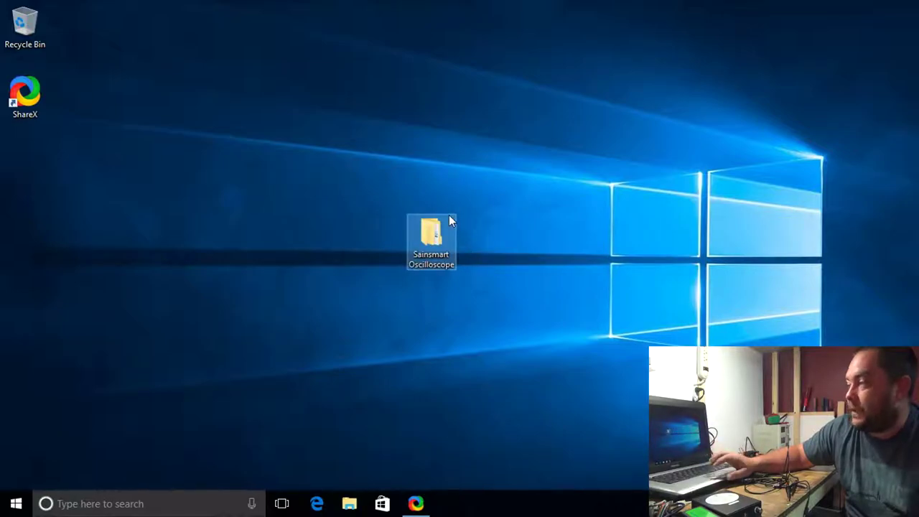
pyautogui.doubleClick(421, 248)
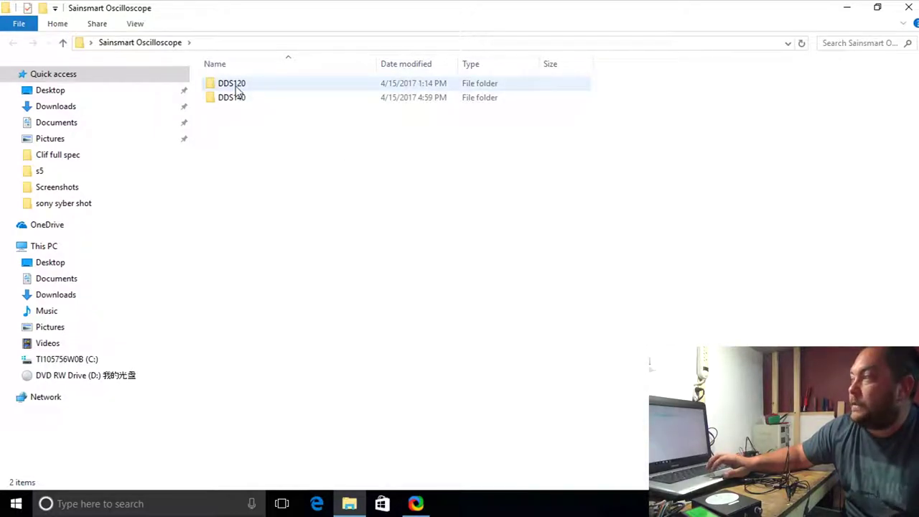
pyautogui.moveTo(246, 102)
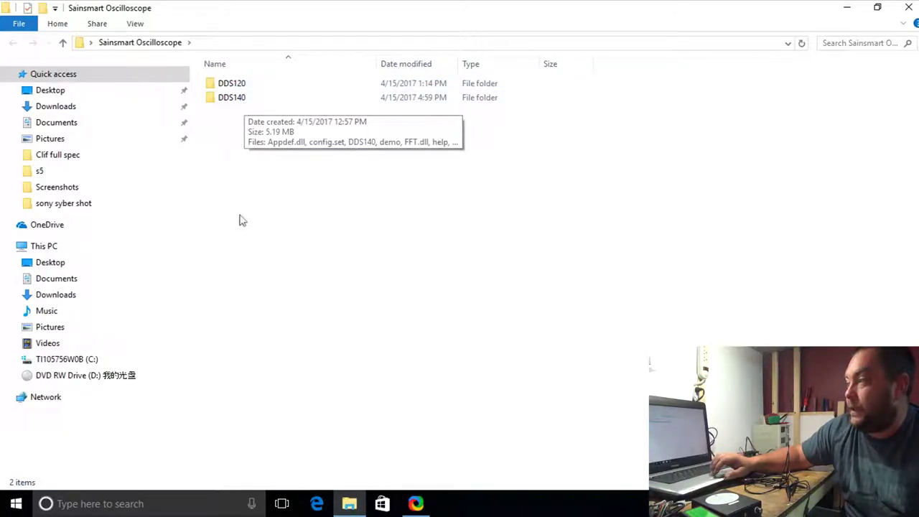
pyautogui.click(83, 375)
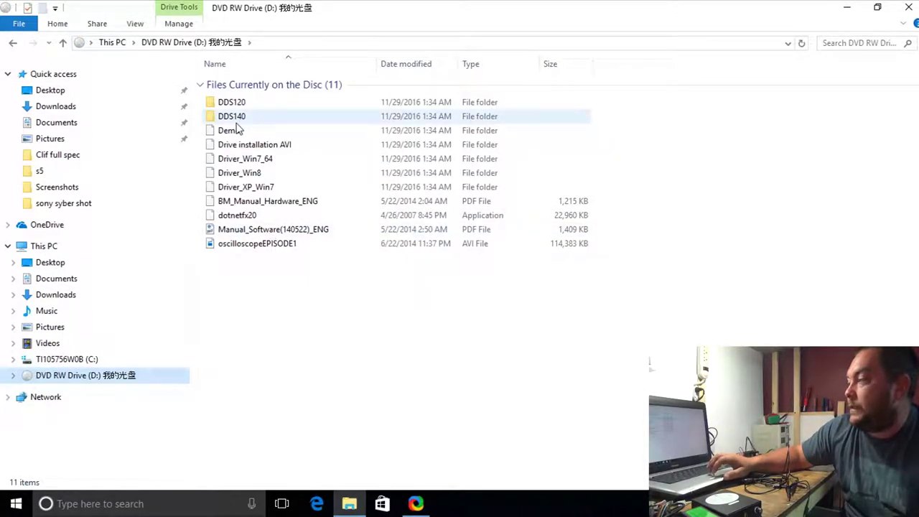
pyautogui.doubleClick(247, 117)
pyautogui.click(247, 117)
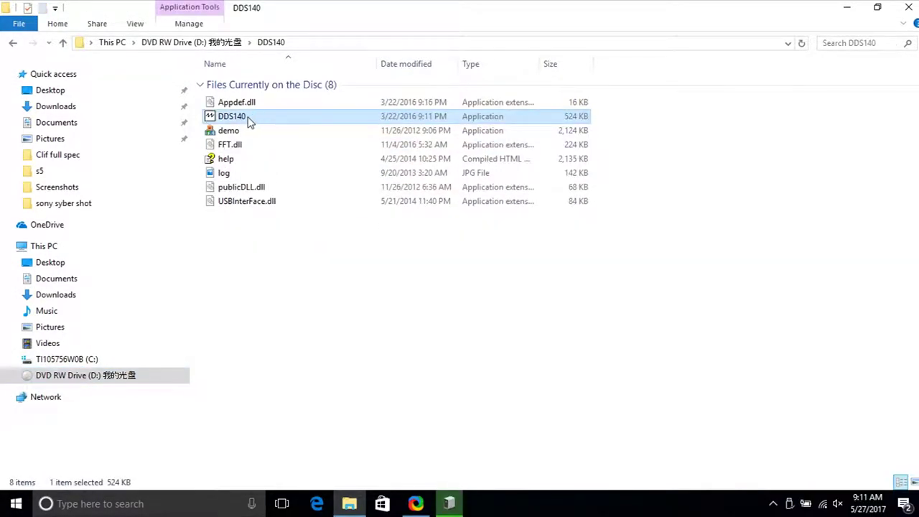
pyautogui.doubleClick(248, 119)
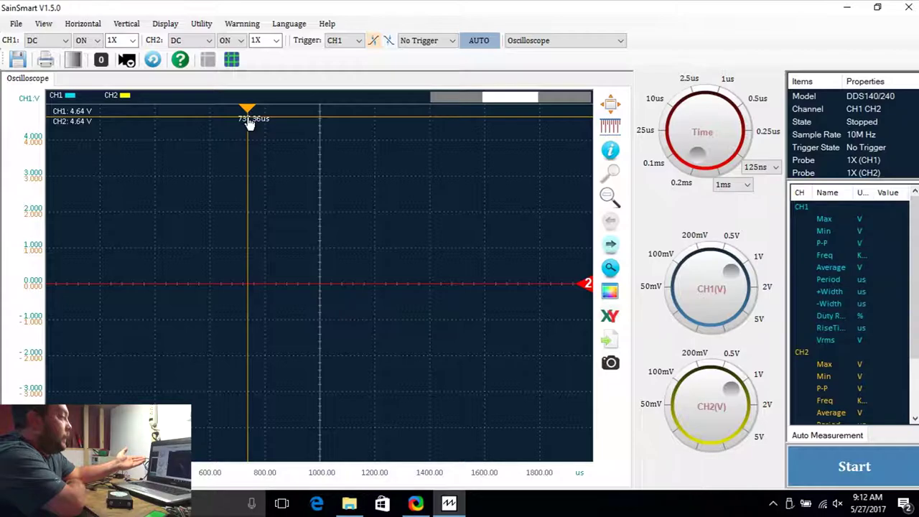
# - Drag the orange time cursor to 749.69us and leave the mode dropdown on Oscilloscope
pyautogui.moveTo(248, 123); pyautogui.dragTo(251, 122)
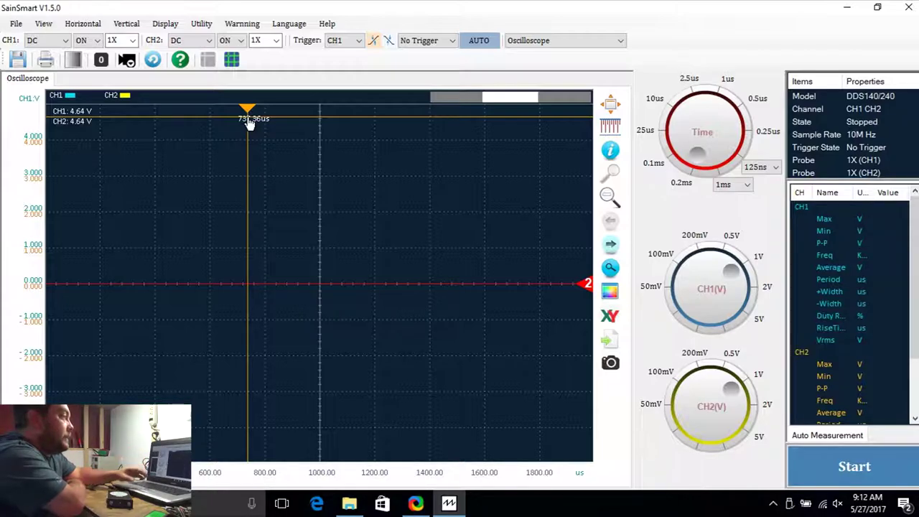
pyautogui.click(609, 41)
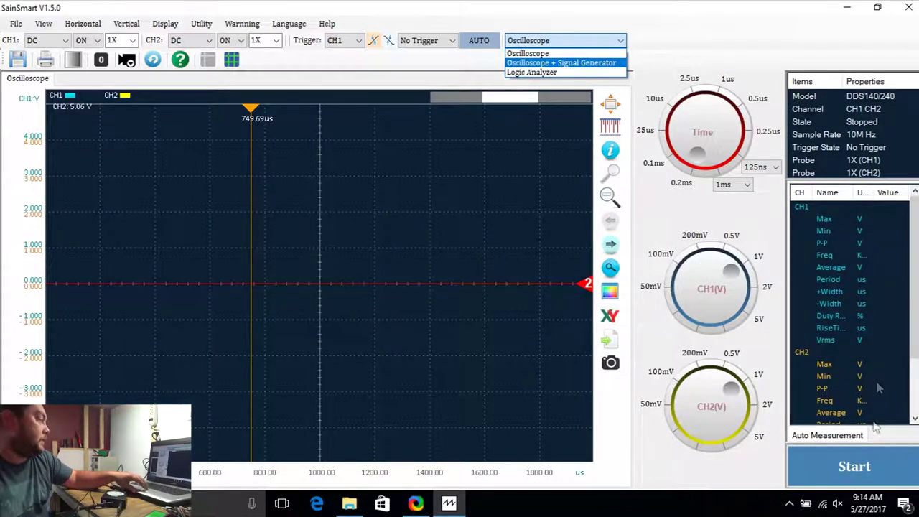
pyautogui.click(859, 465)
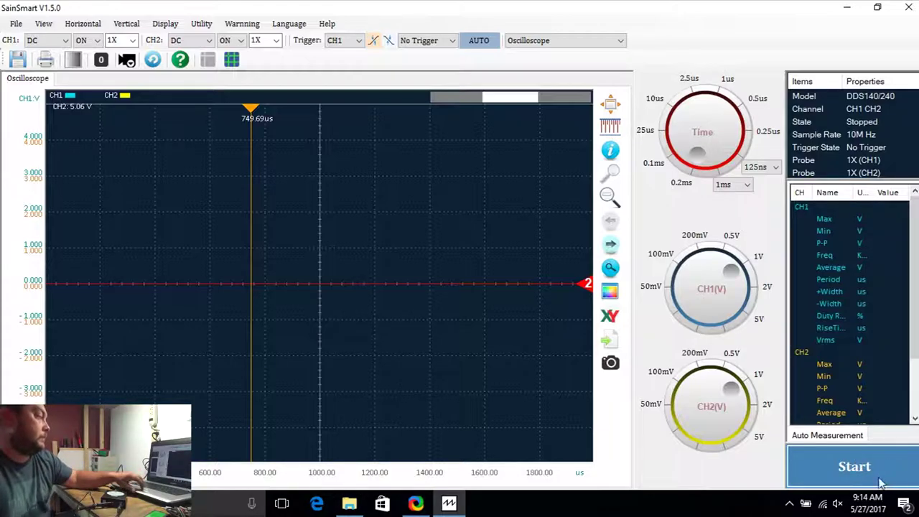
# - Start acquisition and set CH1 to 100mV per division for the 1 kHz square wave
pyautogui.click(853, 468)
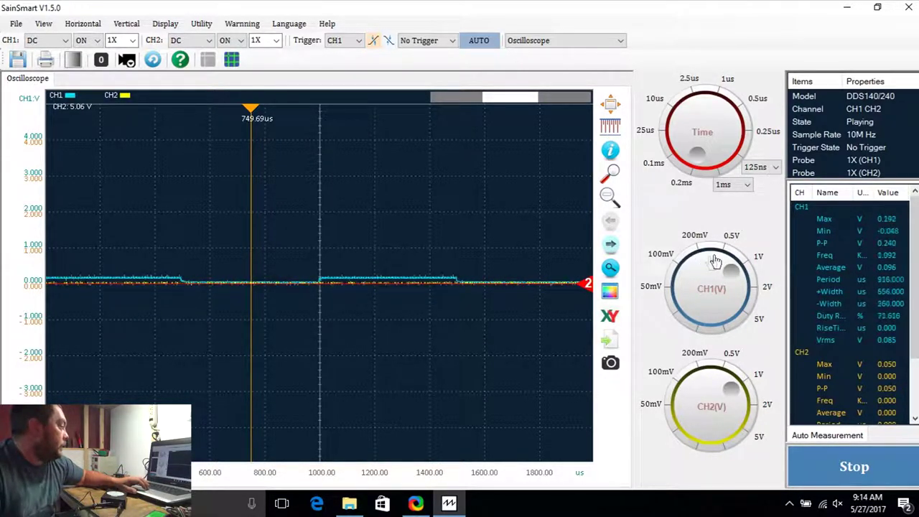
pyautogui.moveTo(710, 260); pyautogui.dragTo(679, 277)
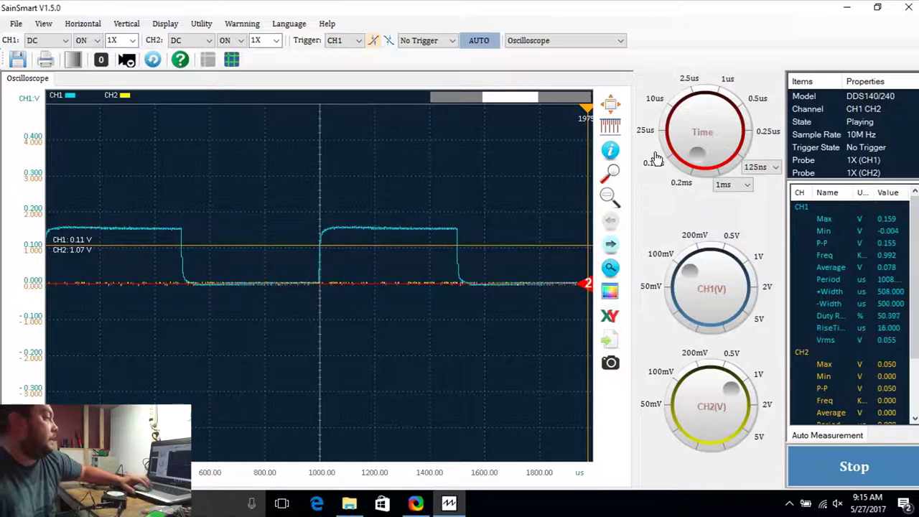
# - Step the time base through 25us, 2.5us, 0.5us back to 0.2ms; set CH1 to 5V, then 1V
pyautogui.click(671, 138)
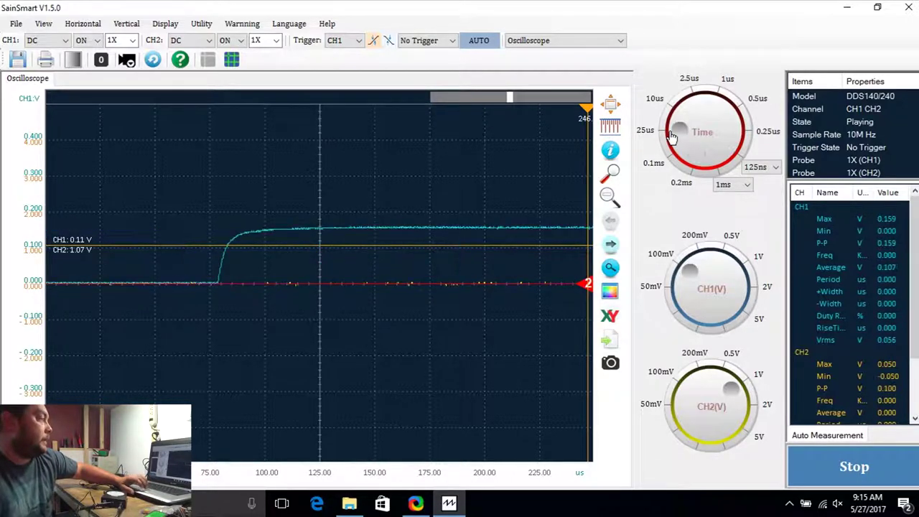
pyautogui.click(694, 101)
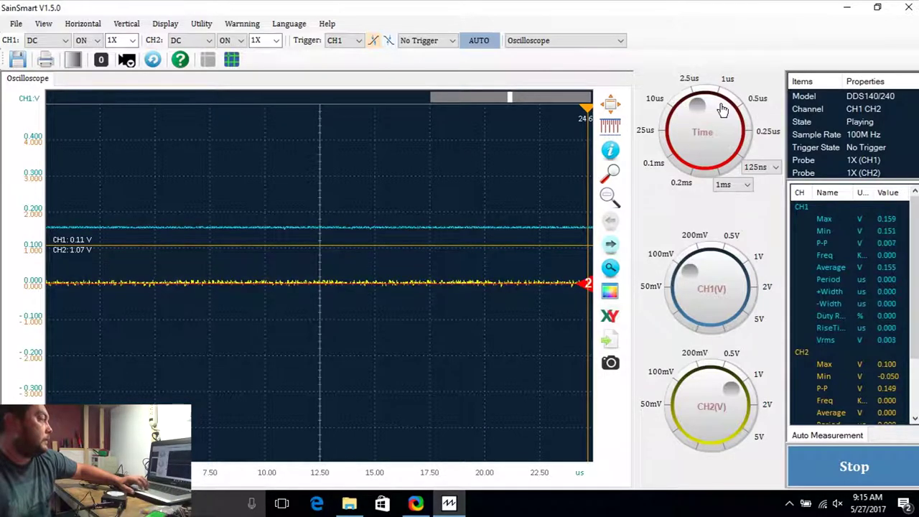
pyautogui.click(733, 124)
pyautogui.click(693, 162)
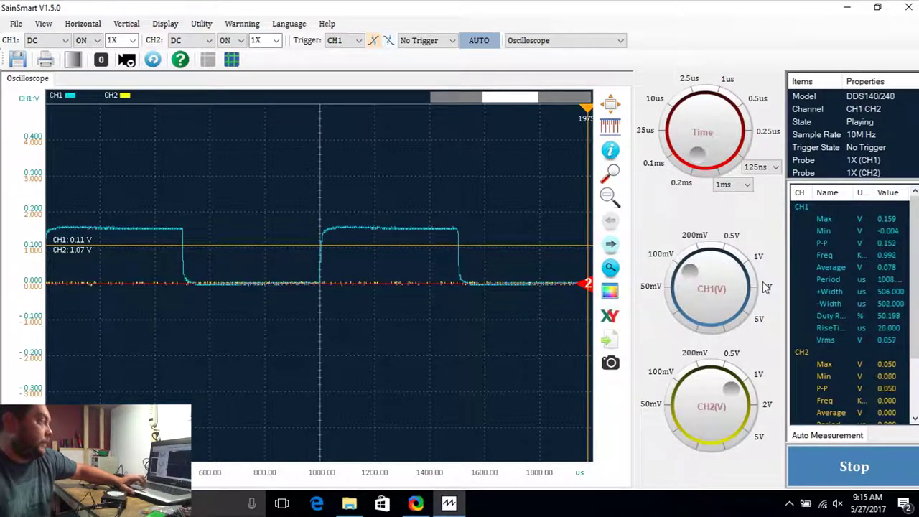
pyautogui.click(744, 311)
pyautogui.moveTo(743, 311); pyautogui.dragTo(679, 289)
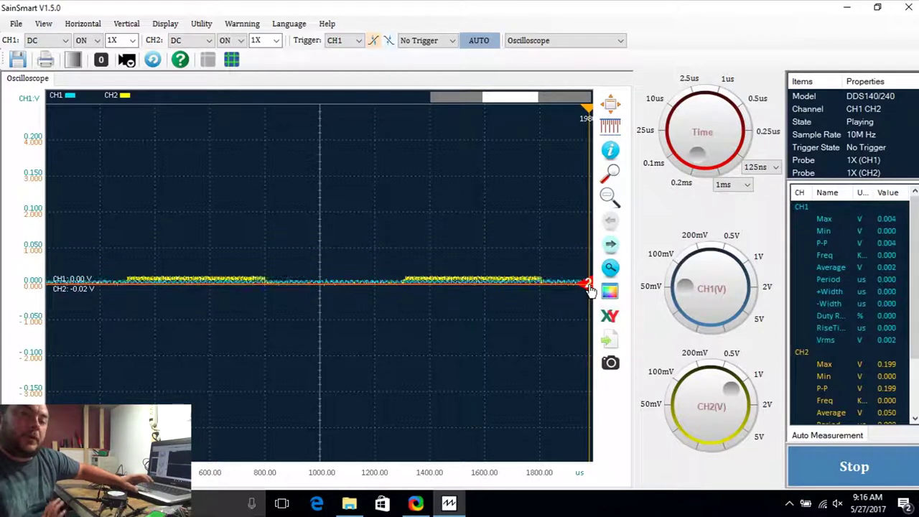
# - Drag the CH1 and CH2 level markers apart, then switch CH1 off and back on
pyautogui.moveTo(589, 286)
pyautogui.mouseDown()
pyautogui.moveTo(589, 335)
pyautogui.moveTo(580, 216)
pyautogui.mouseUp()
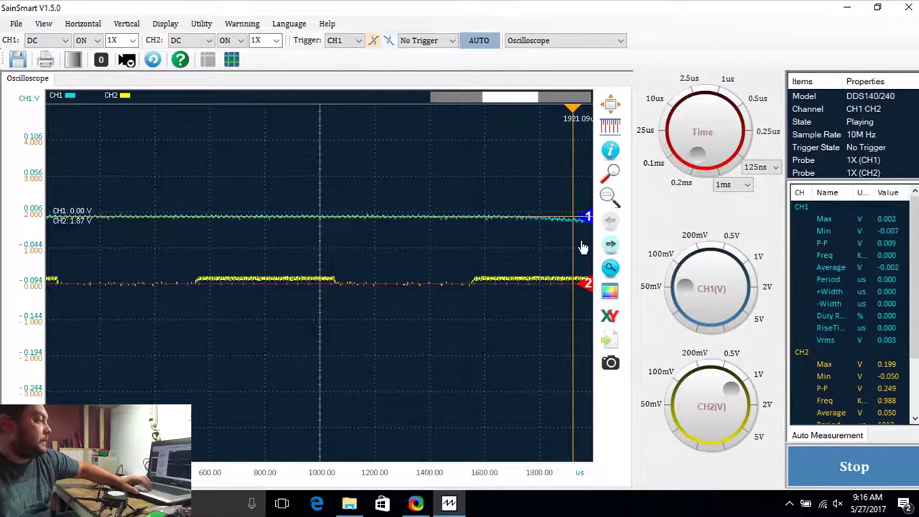
pyautogui.moveTo(589, 283); pyautogui.dragTo(589, 357)
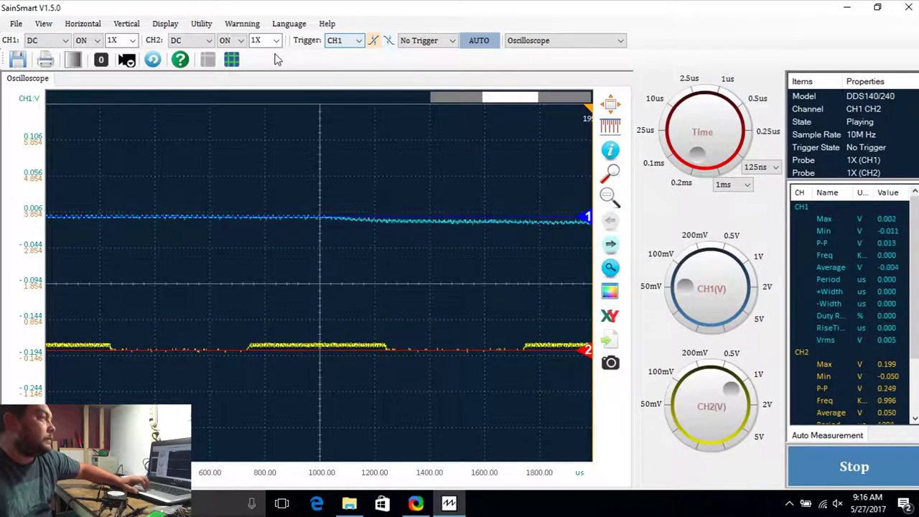
pyautogui.click(87, 41)
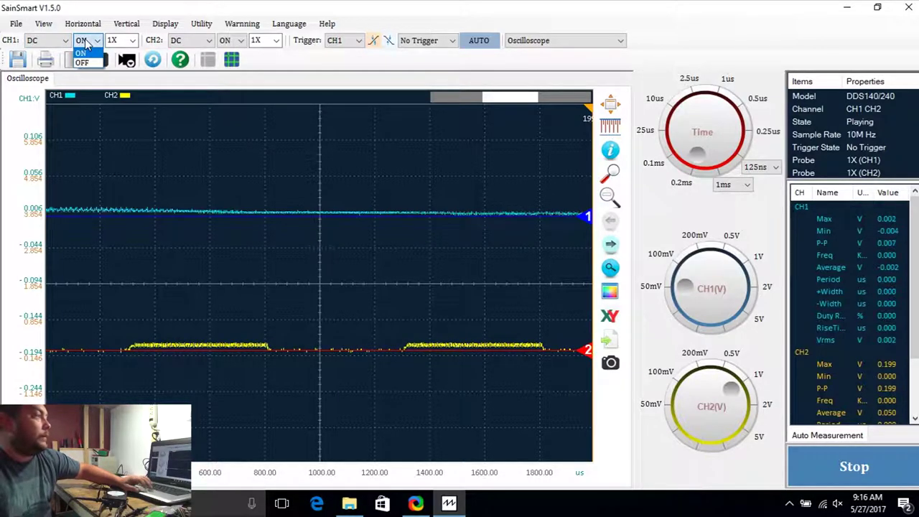
pyautogui.click(83, 63)
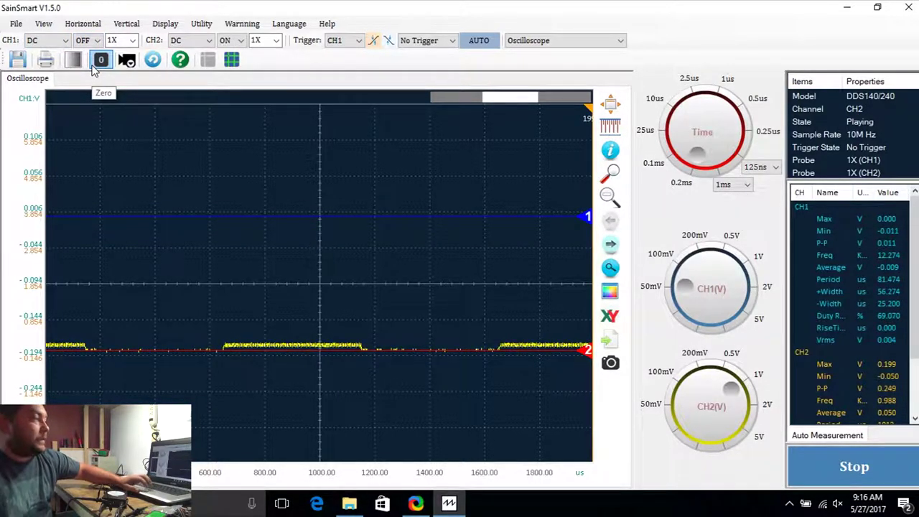
pyautogui.click(87, 41)
pyautogui.click(84, 51)
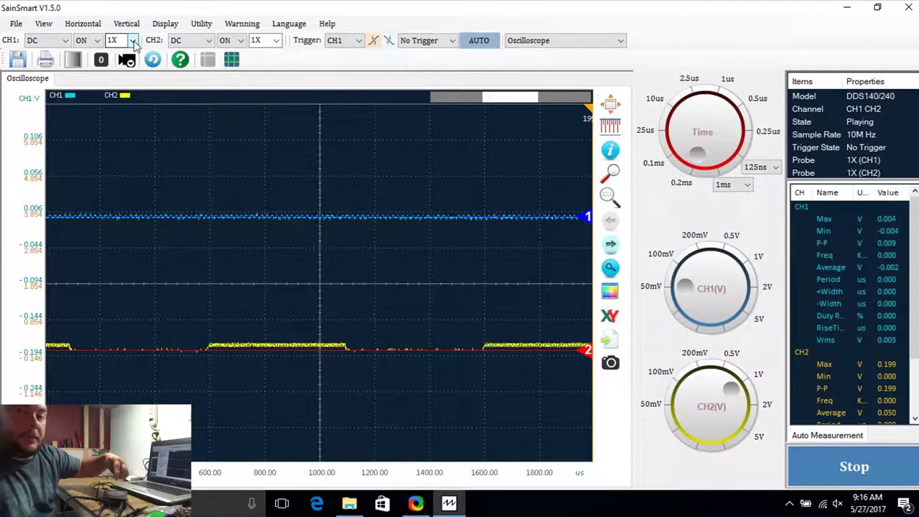
# - Set both CH1 and CH2 probes to 10X and slow the time base to a millisecond range
pyautogui.click(133, 44)
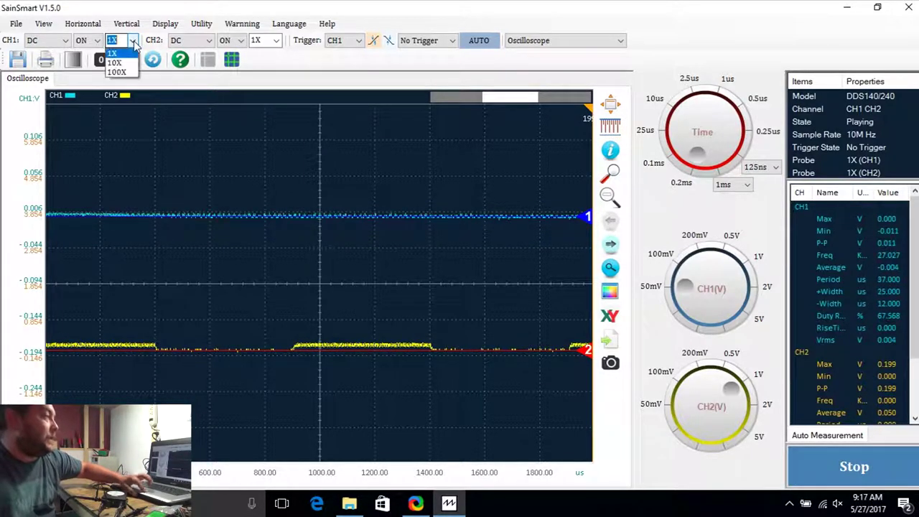
pyautogui.click(128, 62)
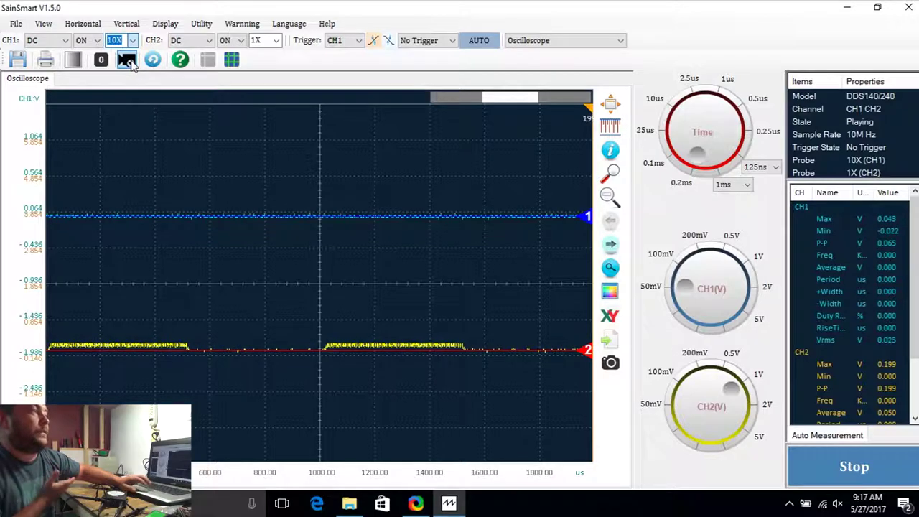
pyautogui.click(274, 42)
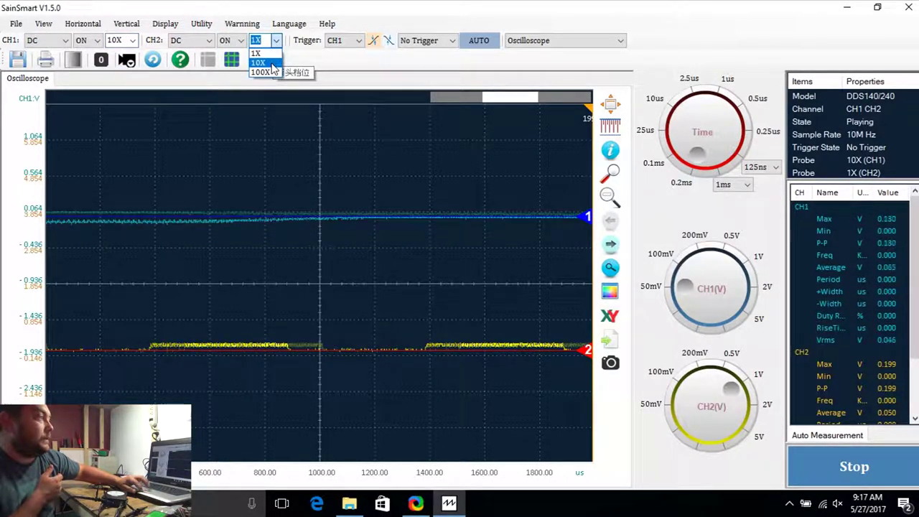
pyautogui.click(258, 62)
pyautogui.click(716, 172)
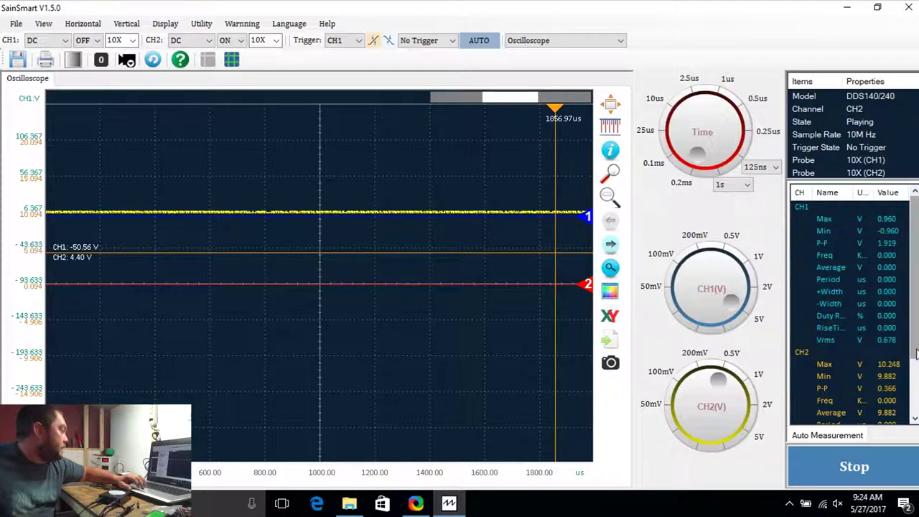
# - Scroll the Auto Measurement list down to show the CH2 readings
pyautogui.moveTo(916, 354); pyautogui.dragTo(916, 371)
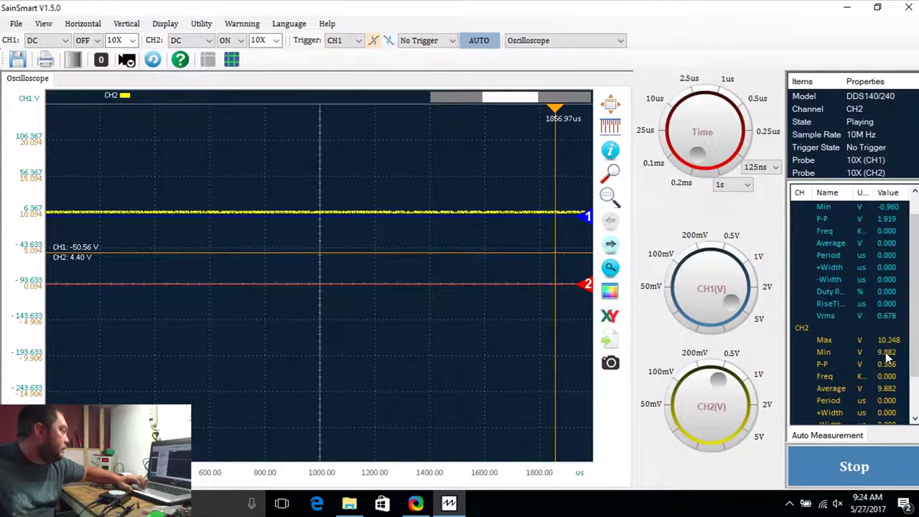
pyautogui.moveTo(916, 359); pyautogui.dragTo(916, 366)
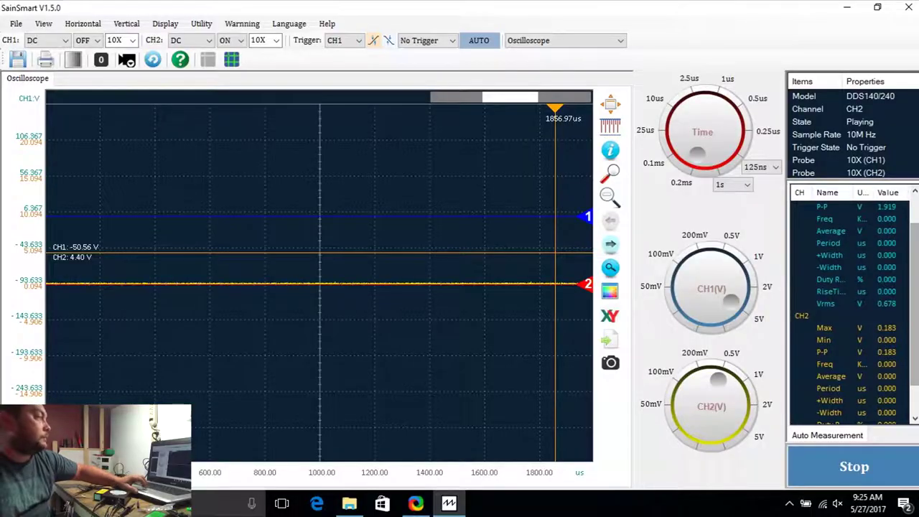
# - Open the Oscilloscope mode dropdown in the toolbar
pyautogui.click(620, 41)
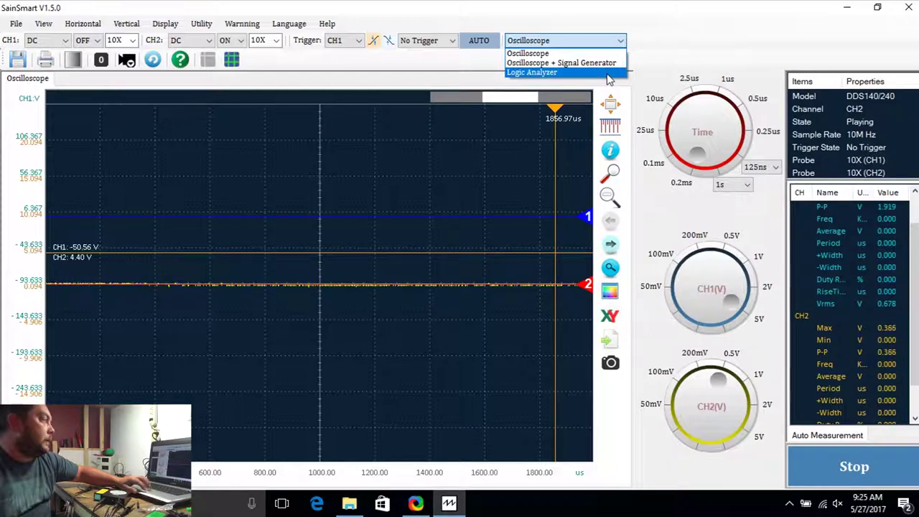
# - Choose Logic Analyzer from the mode dropdown
pyautogui.click(607, 74)
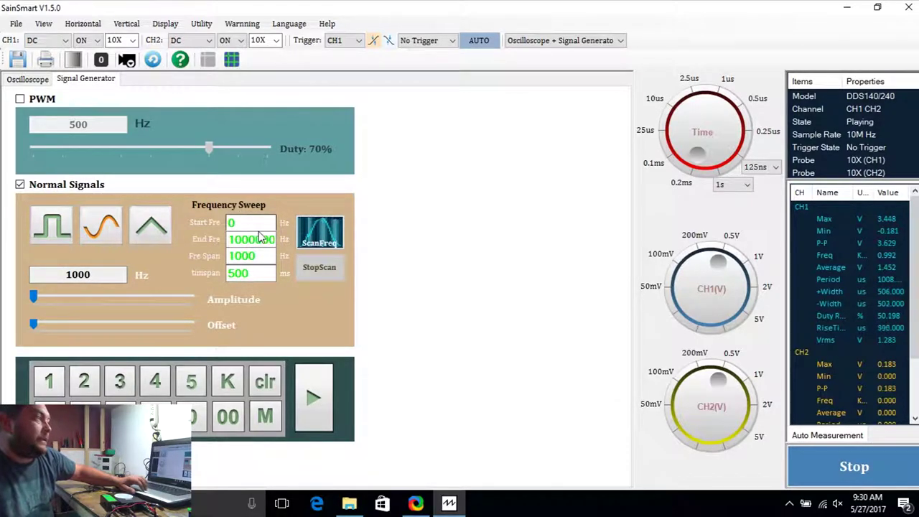
# - Set End Fre to 1000, raise Amplitude to maximum and start the ScanFreq sweep
pyautogui.click(271, 239)
pyautogui.doubleClick(271, 239)
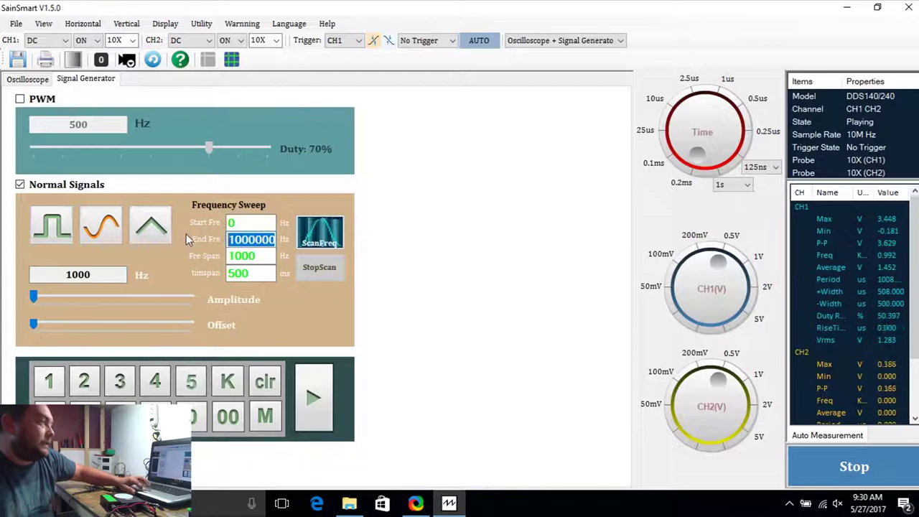
pyautogui.write('1')
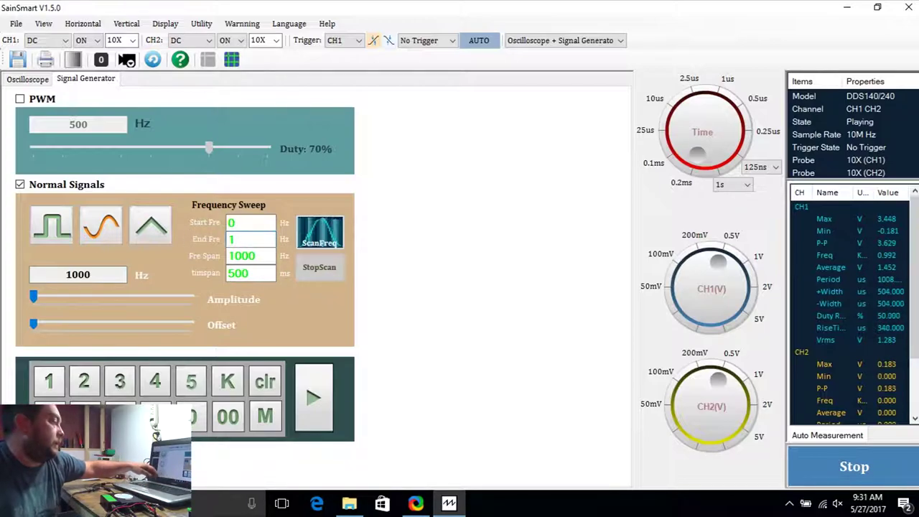
pyautogui.write('000')
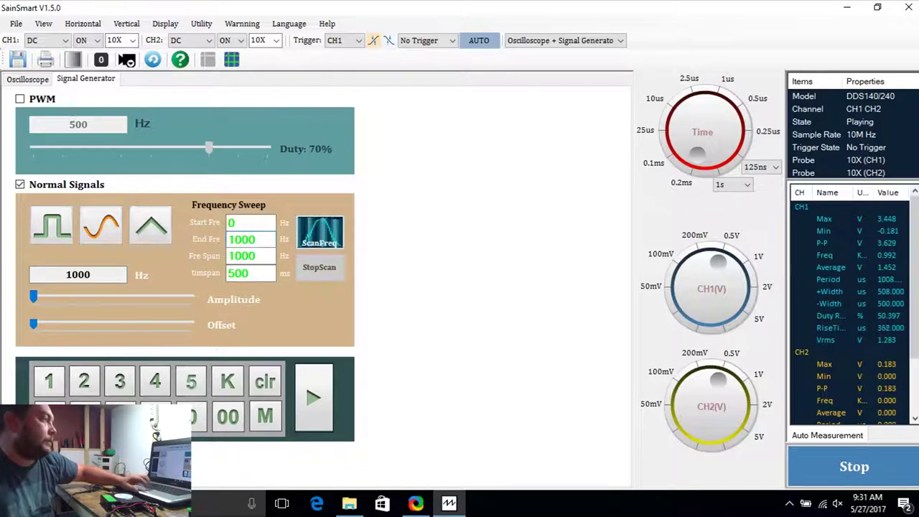
pyautogui.click(34, 297)
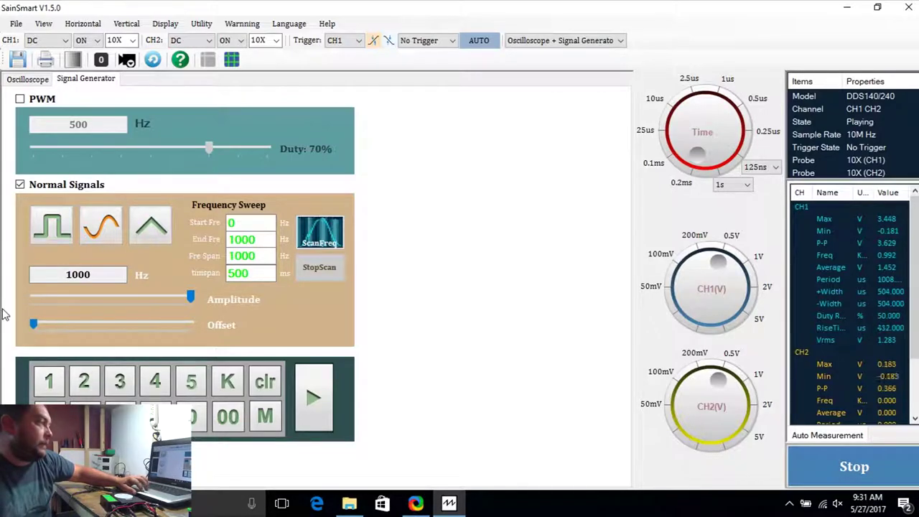
pyautogui.click(332, 243)
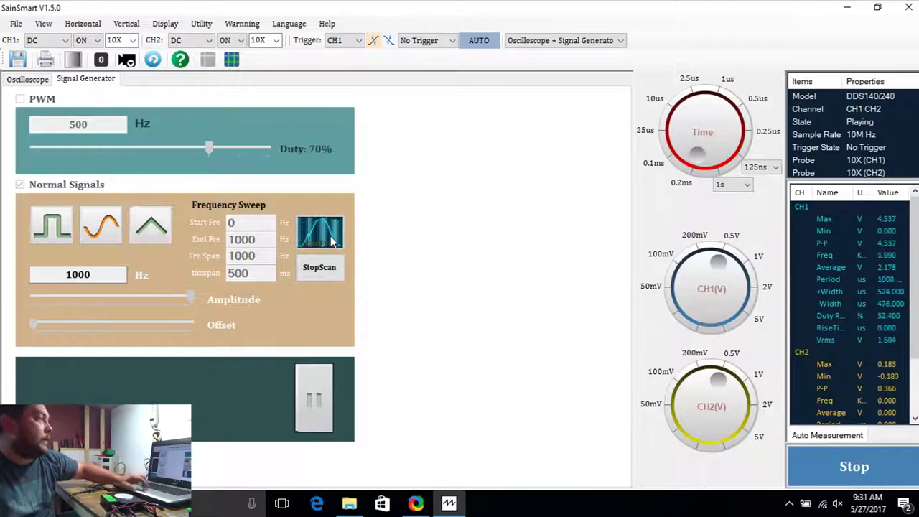
pyautogui.click(28, 80)
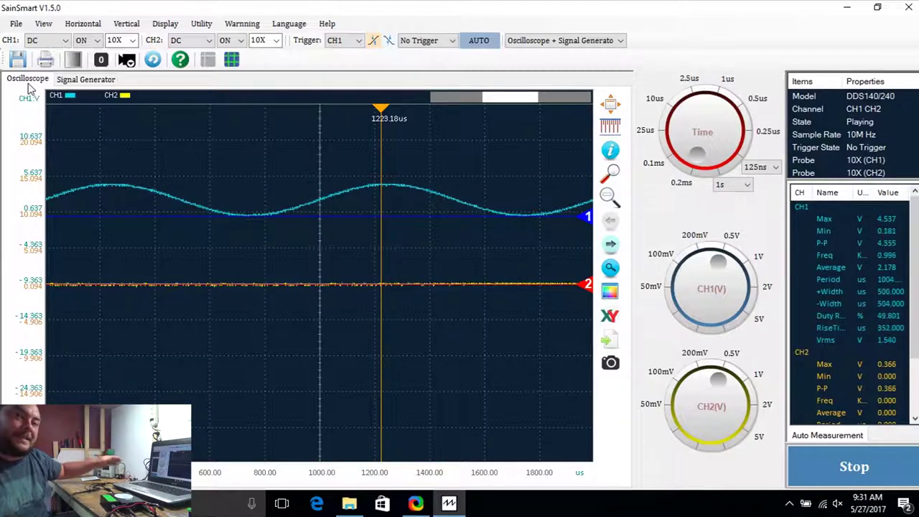
pyautogui.click(94, 78)
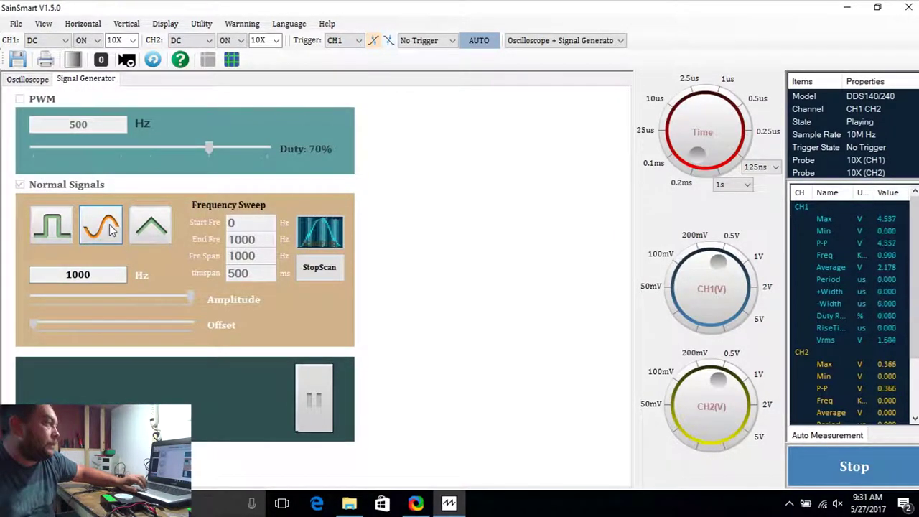
pyautogui.click(53, 226)
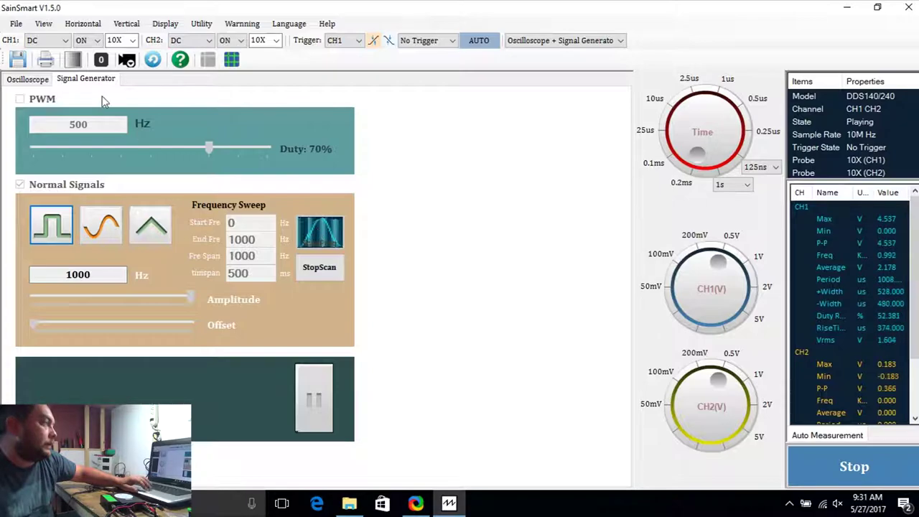
# - Set up a square-wave sweep with End Fre 3000 Hz and start it
pyautogui.click(26, 79)
pyautogui.click(86, 78)
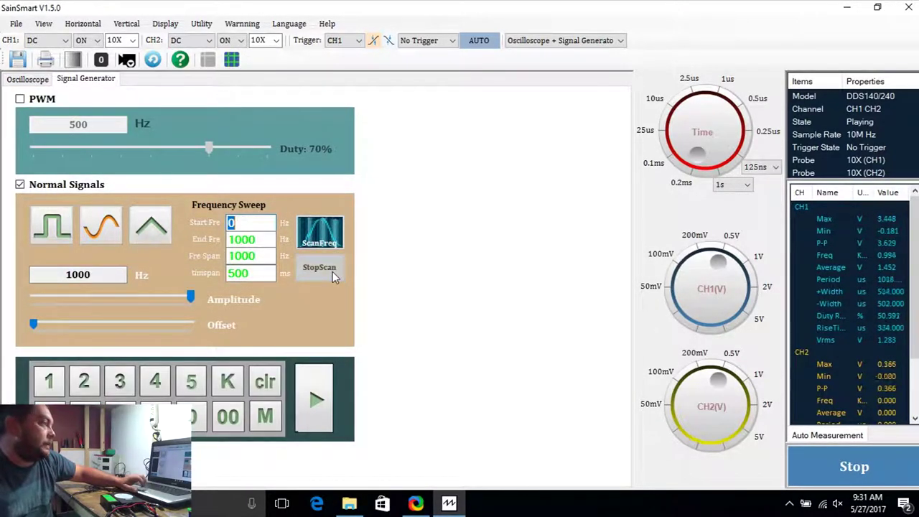
pyautogui.click(50, 225)
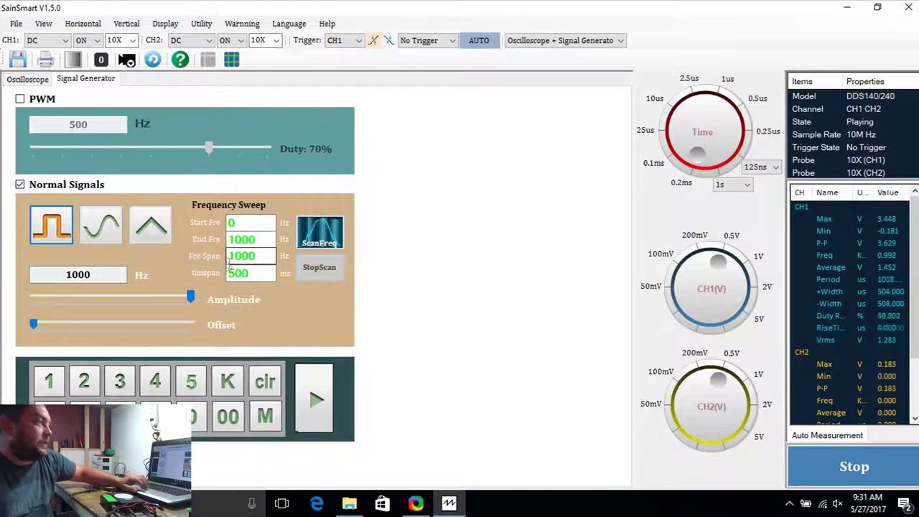
pyautogui.moveTo(266, 242); pyautogui.dragTo(185, 228)
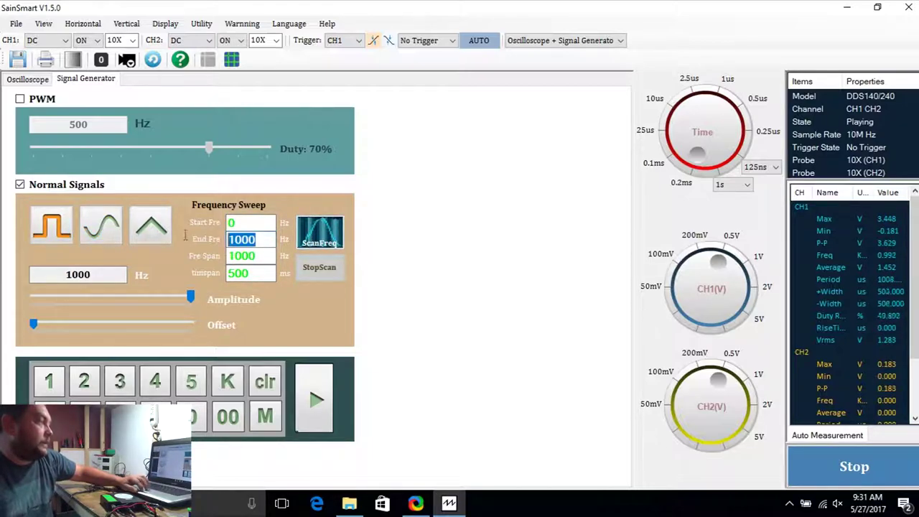
pyautogui.write('3')
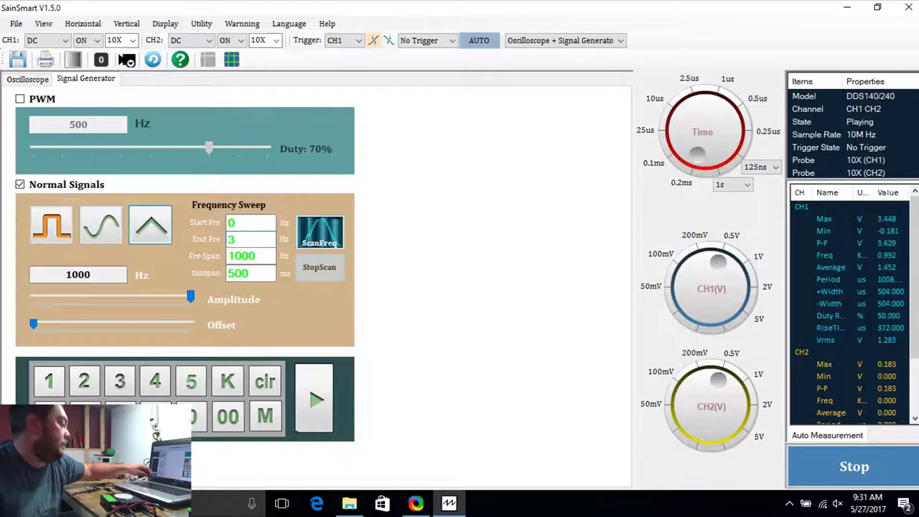
pyautogui.write('000')
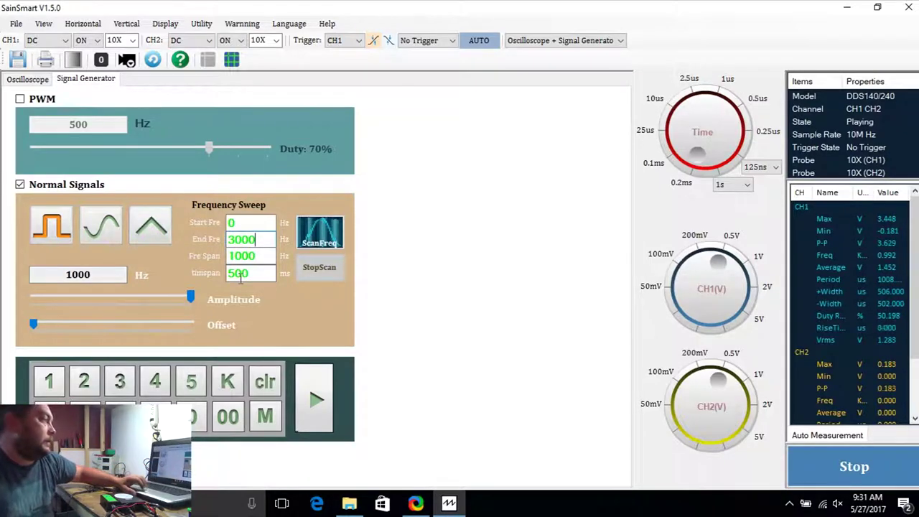
pyautogui.click(326, 227)
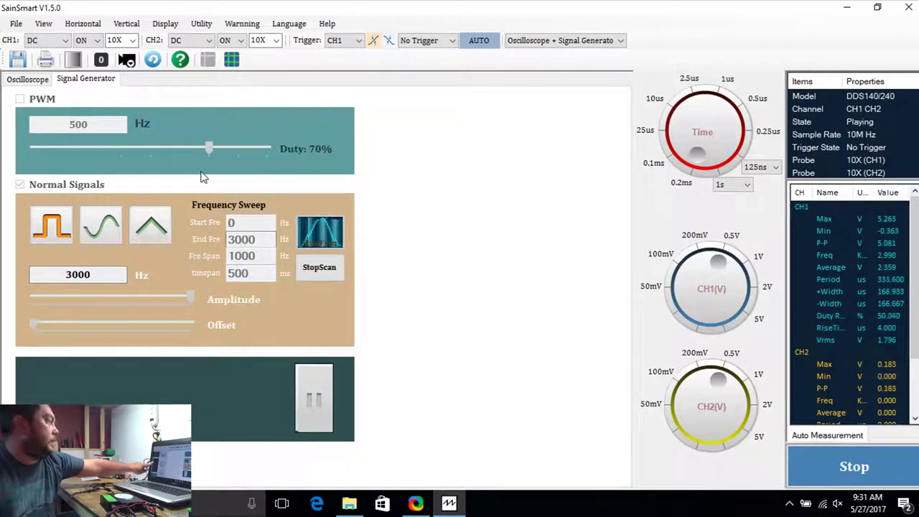
# - View the sweep on CH1 with the time cursor at 194.82us, then stop the sweep
pyautogui.click(29, 84)
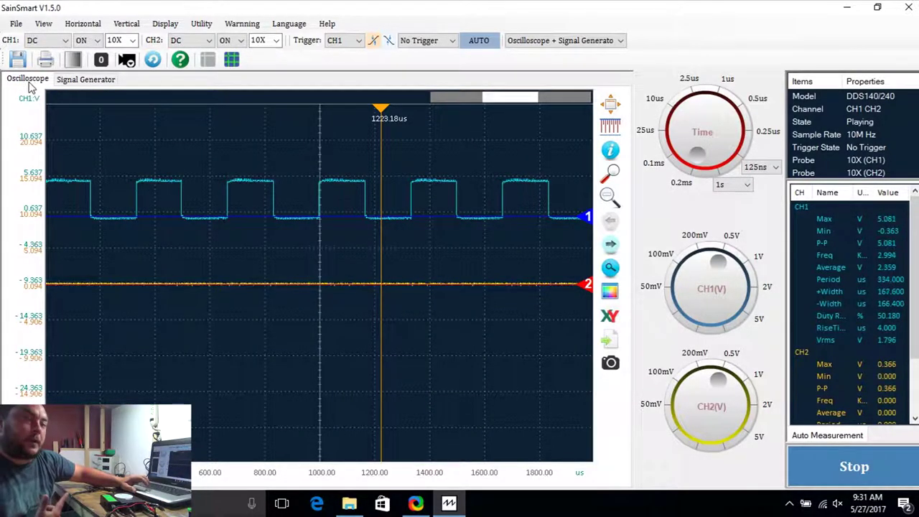
pyautogui.click(99, 108)
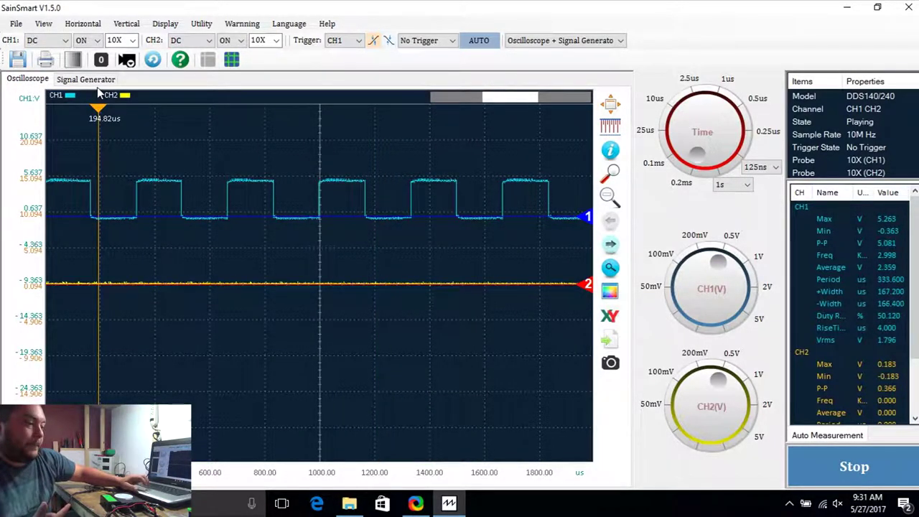
pyautogui.click(90, 79)
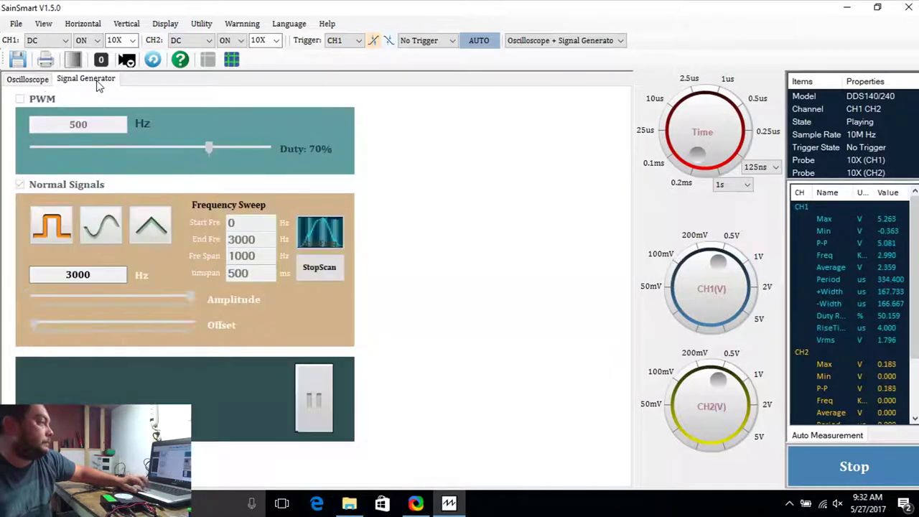
pyautogui.click(319, 267)
# - Switch to a triangle wave, set End Fre to 5000 Hz, start the sweep and view CH1
pyautogui.click(170, 240)
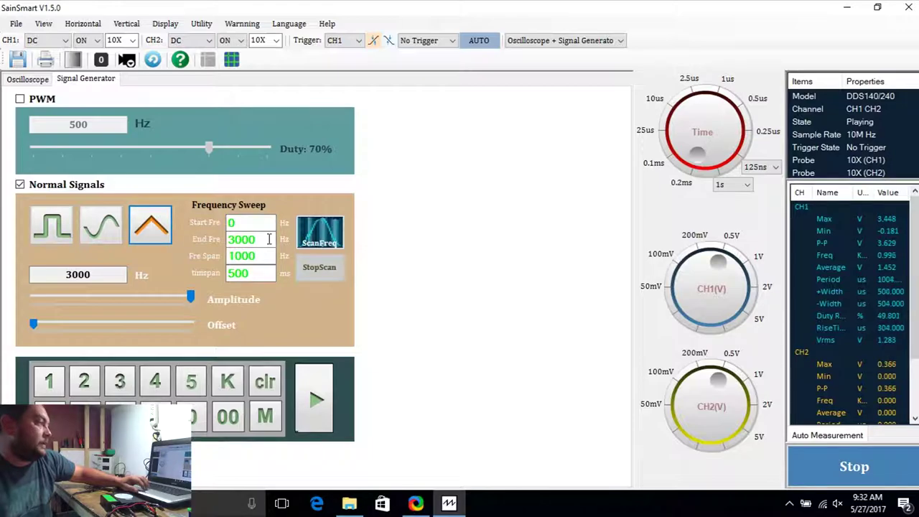
pyautogui.press('Tab')
pyautogui.write('5')
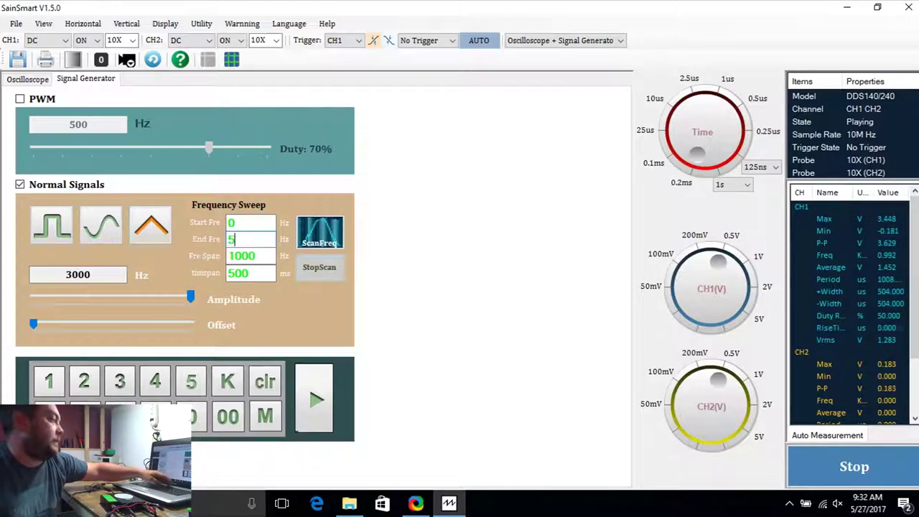
pyautogui.write('000')
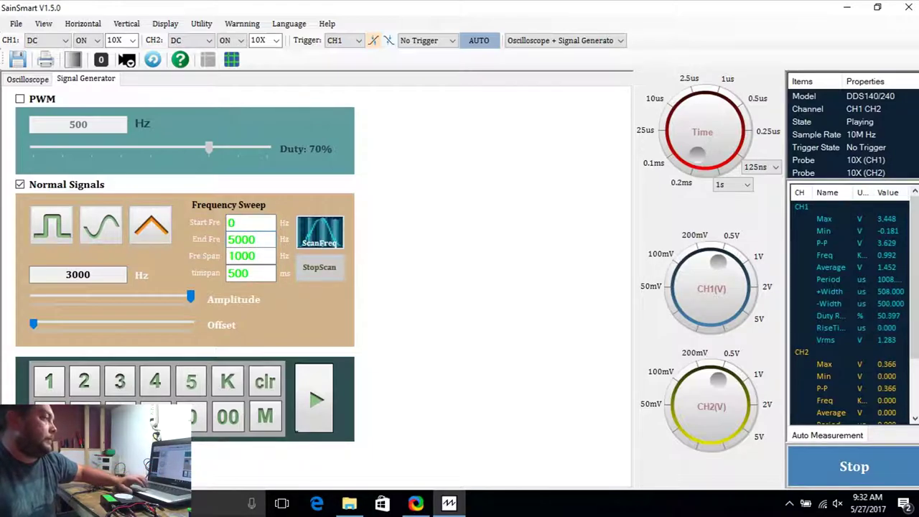
pyautogui.click(320, 231)
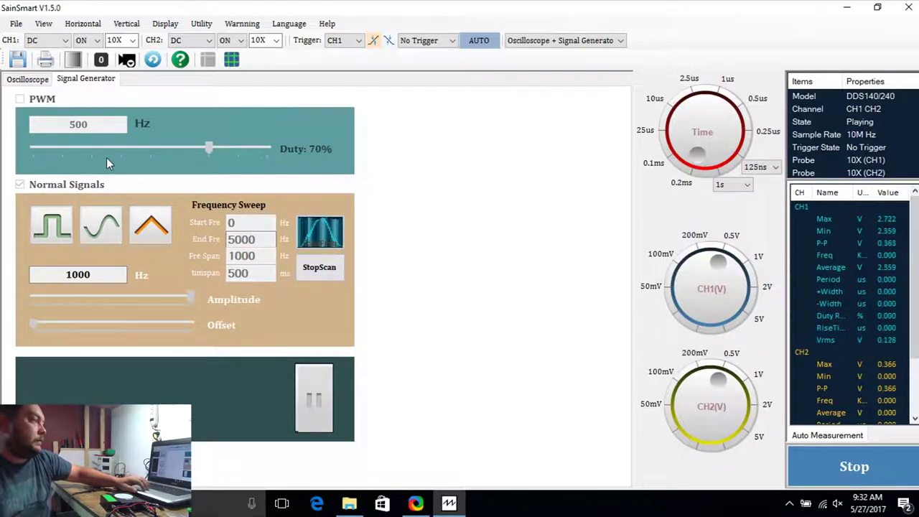
pyautogui.click(17, 82)
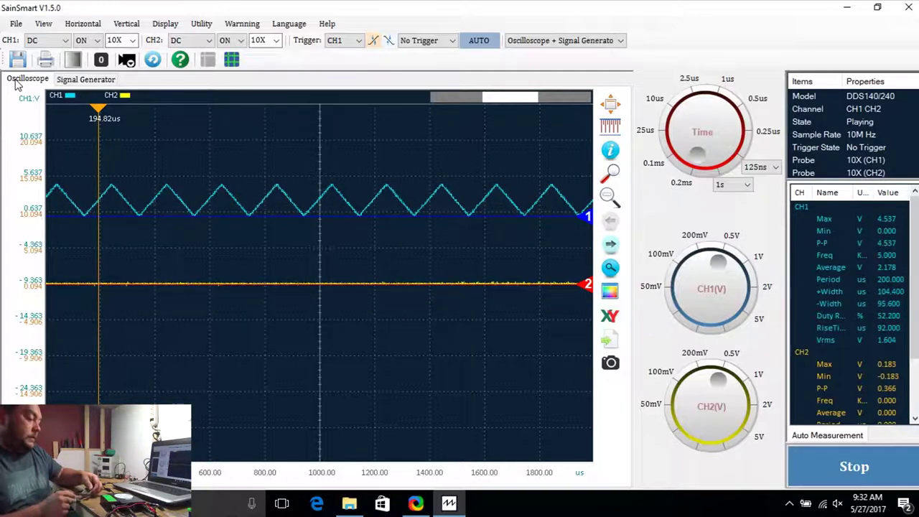
# - Stop the triangle sweep, drag Amplitude to its minimum, and pause acquisition
pyautogui.click(101, 79)
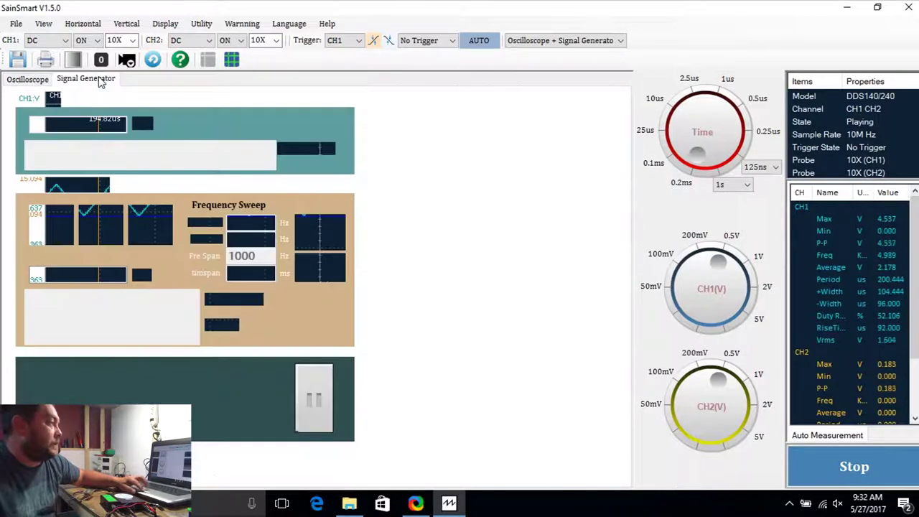
pyautogui.click(309, 268)
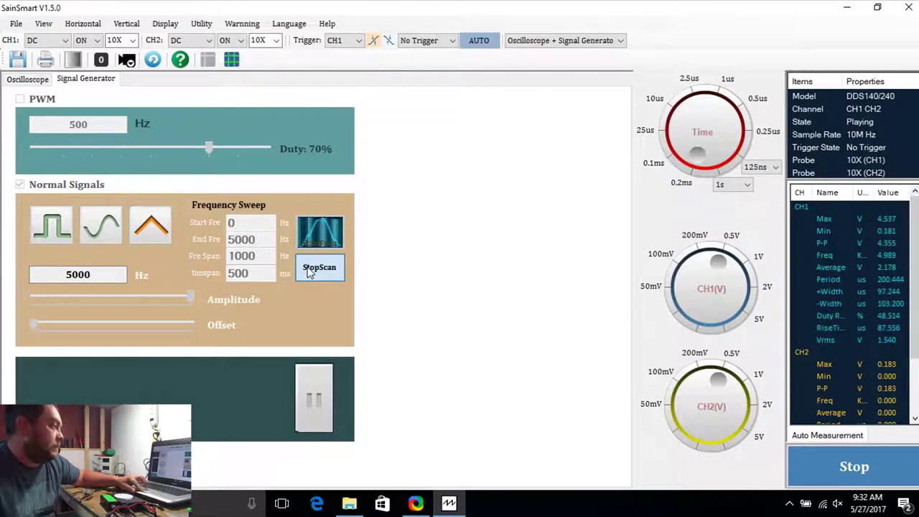
pyautogui.moveTo(130, 292); pyautogui.dragTo(60, 294)
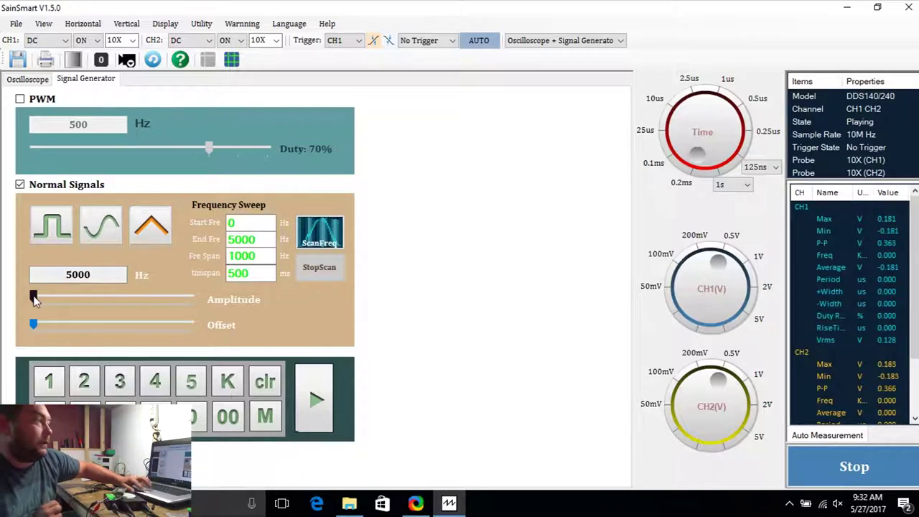
pyautogui.moveTo(36, 300); pyautogui.dragTo(2, 294)
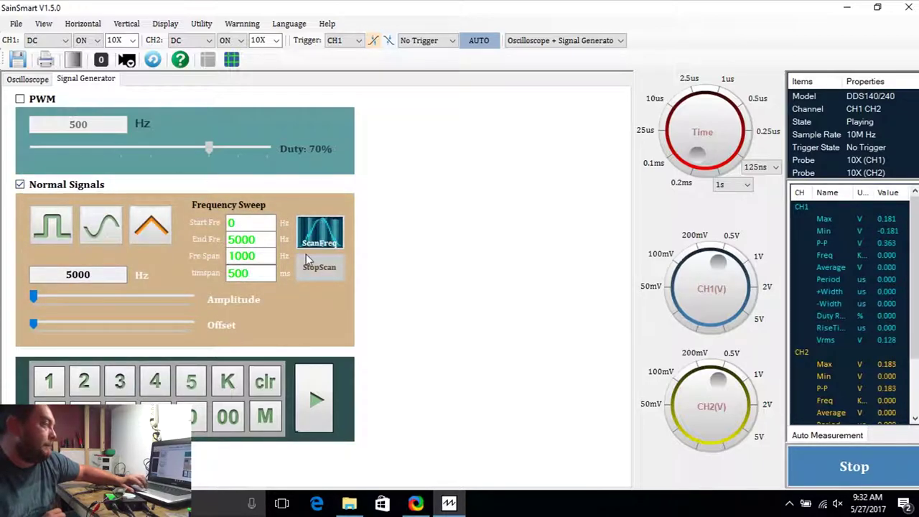
pyautogui.click(855, 468)
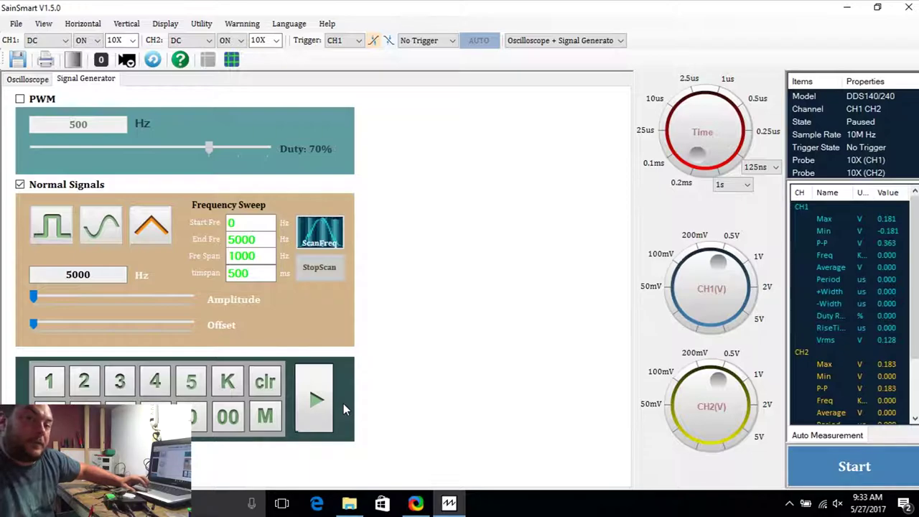
# - Set End Fre to 500 Hz and run the sweep, stopping and restarting it once
pyautogui.click(260, 242)
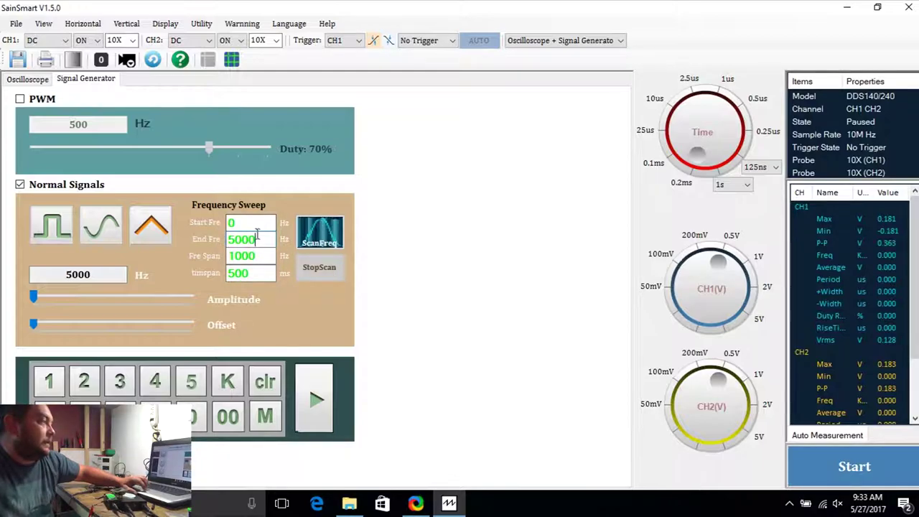
pyautogui.moveTo(257, 239); pyautogui.dragTo(211, 240)
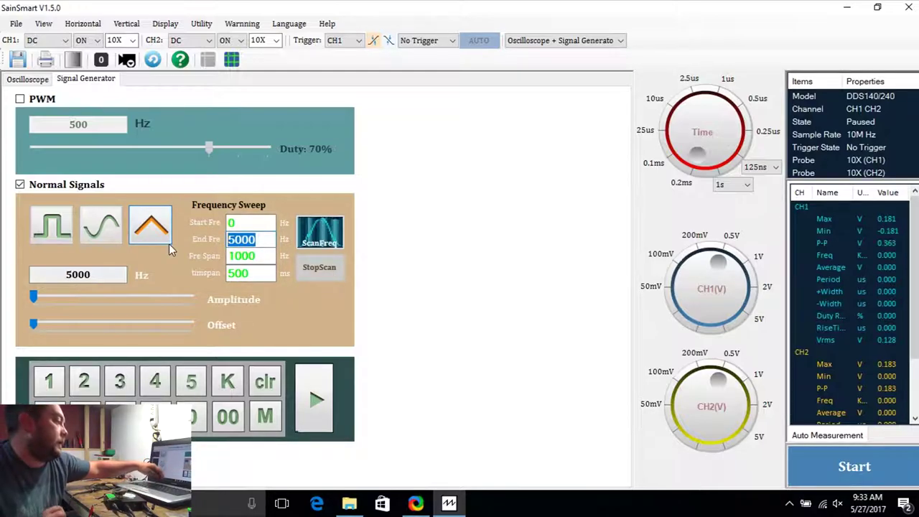
pyautogui.write('5')
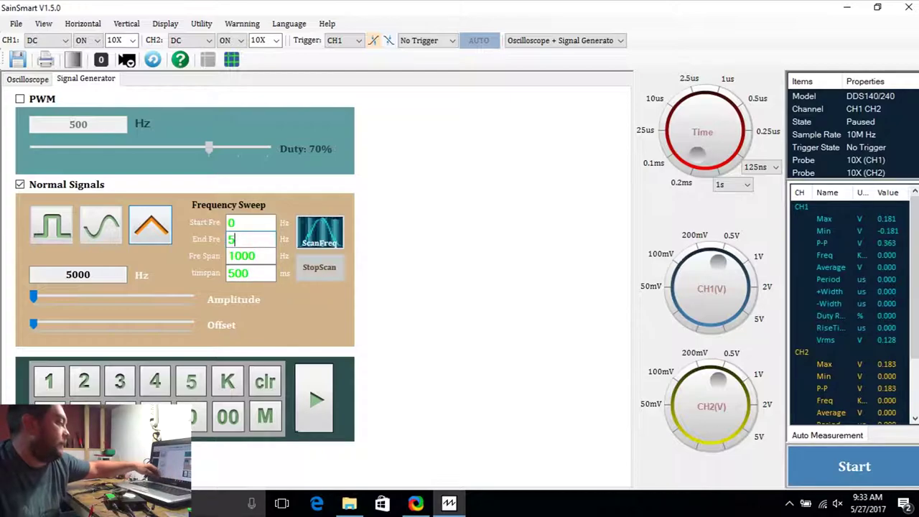
pyautogui.write('00')
pyautogui.click(327, 242)
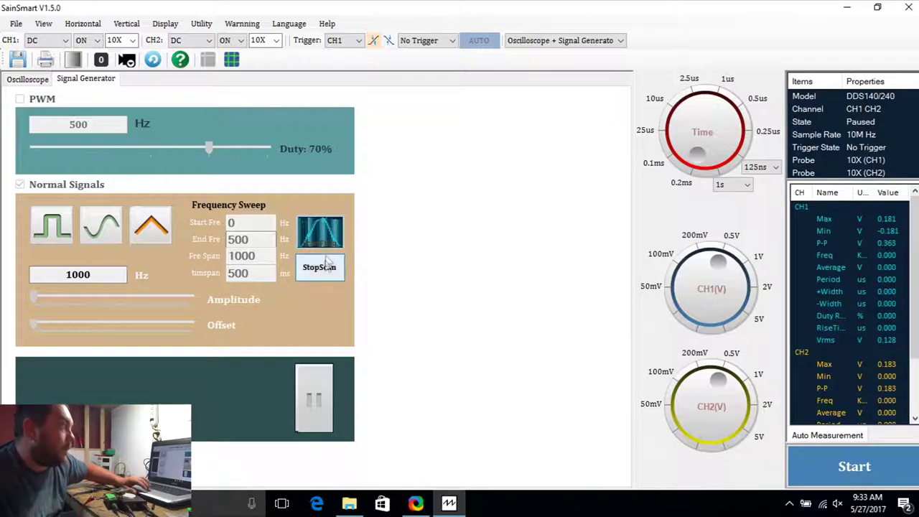
pyautogui.click(327, 265)
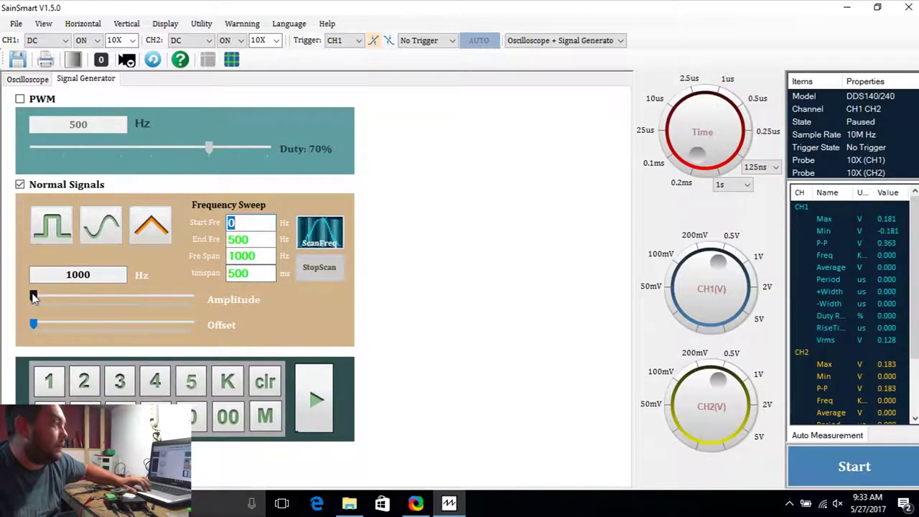
pyautogui.click(320, 242)
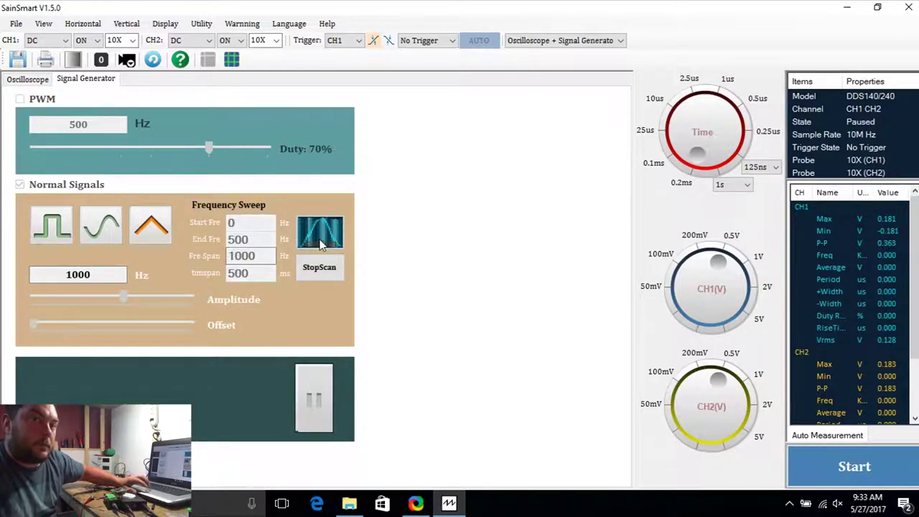